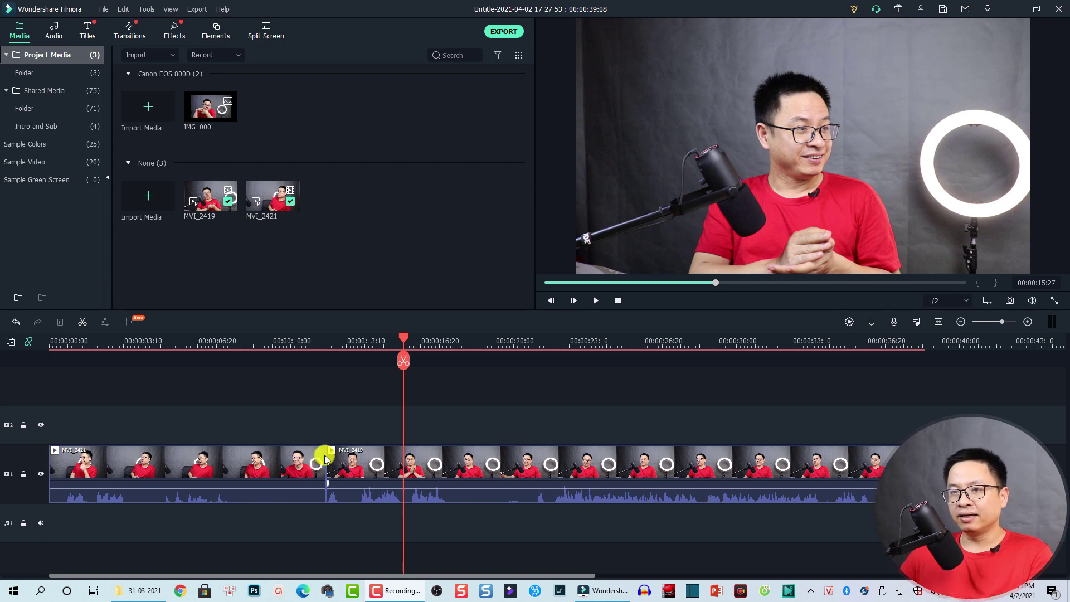
Play the first clip, MVI_2421, from near its beginning to listen to its original audio
{"action": "left_click", "coordinate": [69, 345]}
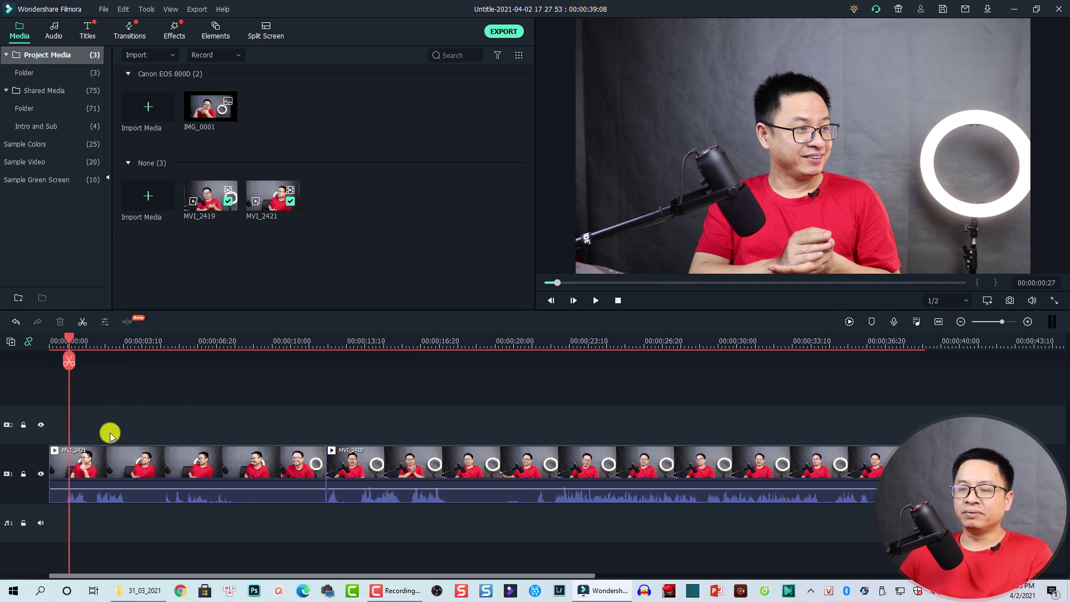
{"action": "left_click", "coordinate": [137, 464]}
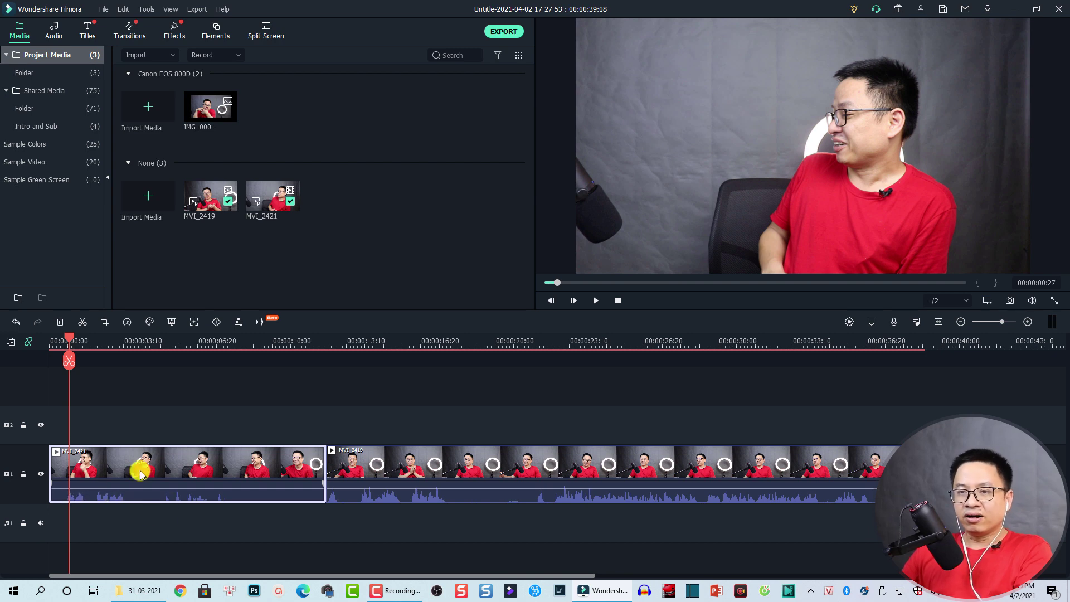
{"action": "key", "text": "space"}
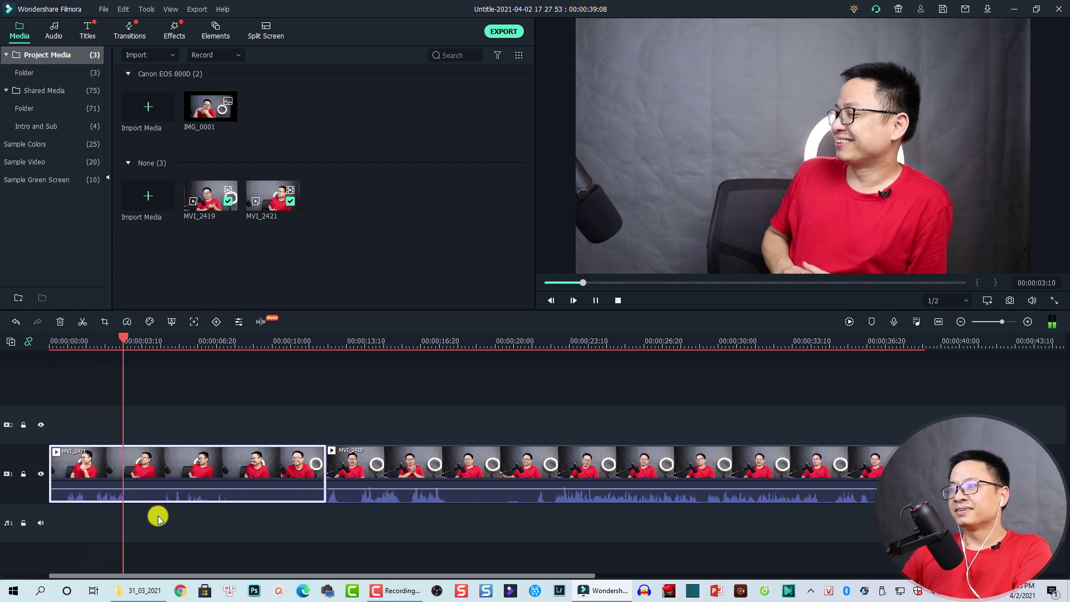
{"action": "key", "text": "space"}
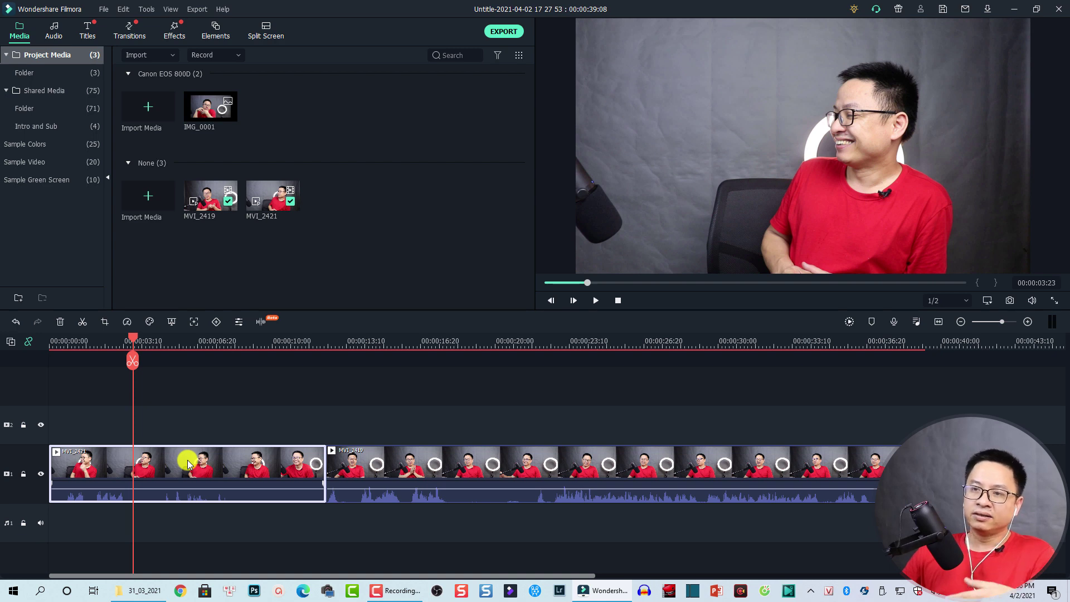
Mute the first clip, MVI_2421, toggling its mute off and on again
{"action": "right_click", "coordinate": [155, 460]}
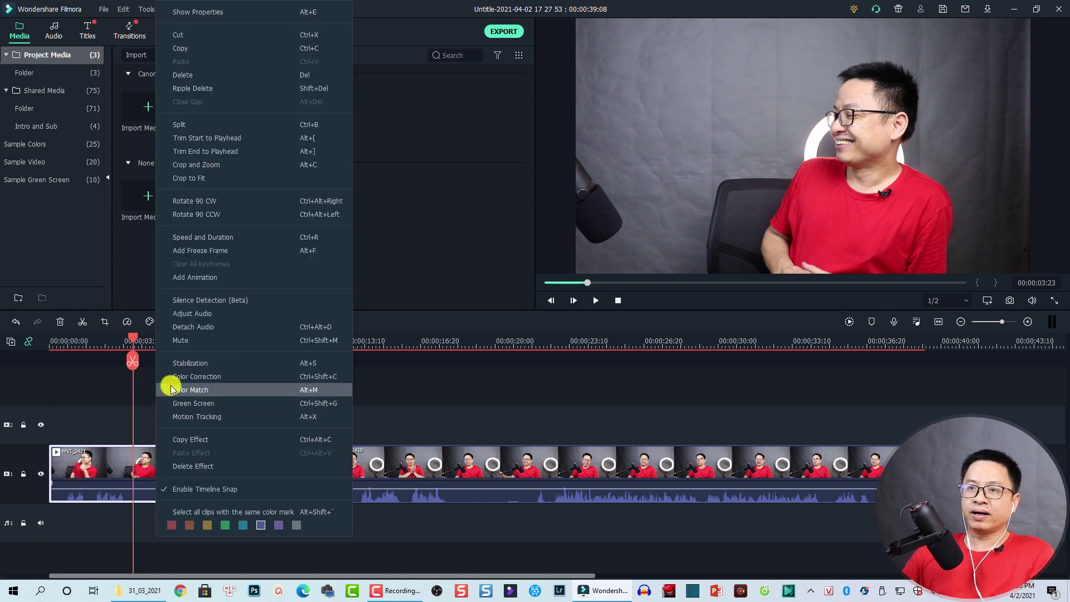
{"action": "left_click", "coordinate": [207, 342]}
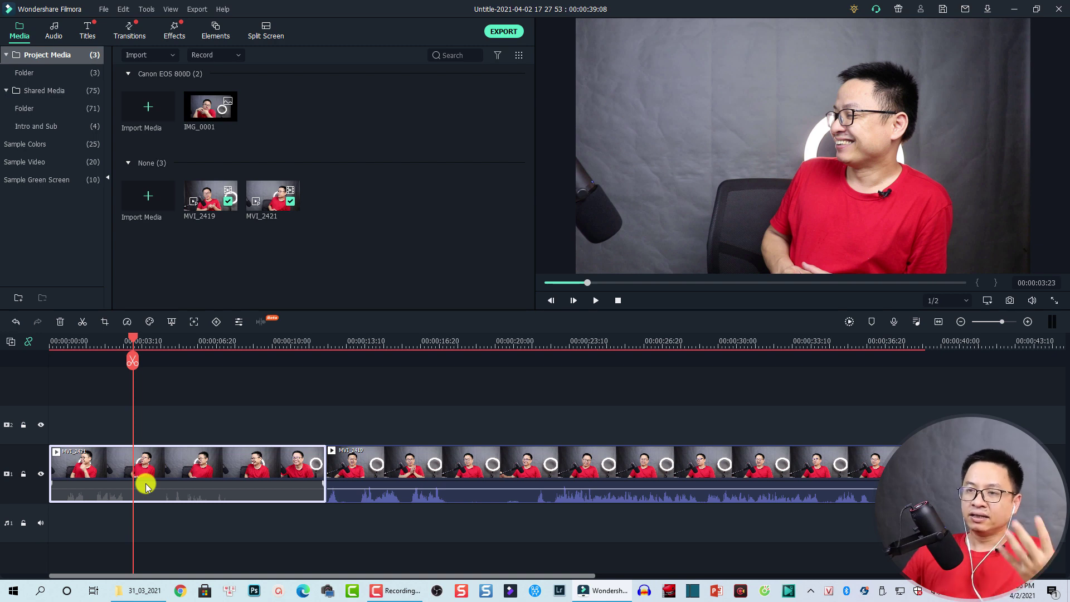
{"action": "right_click", "coordinate": [172, 469]}
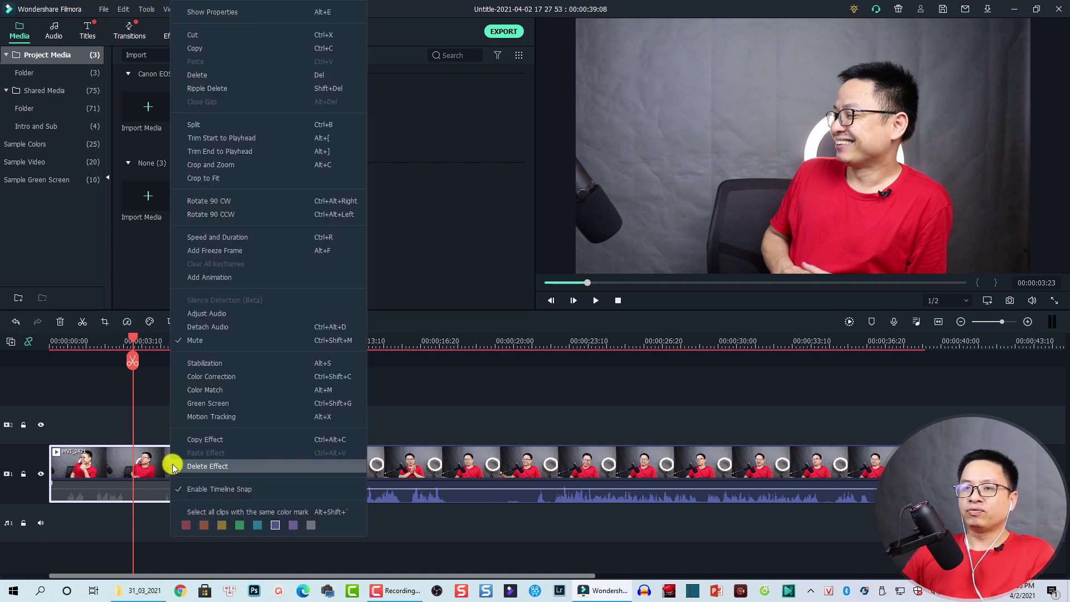
{"action": "left_click", "coordinate": [191, 342]}
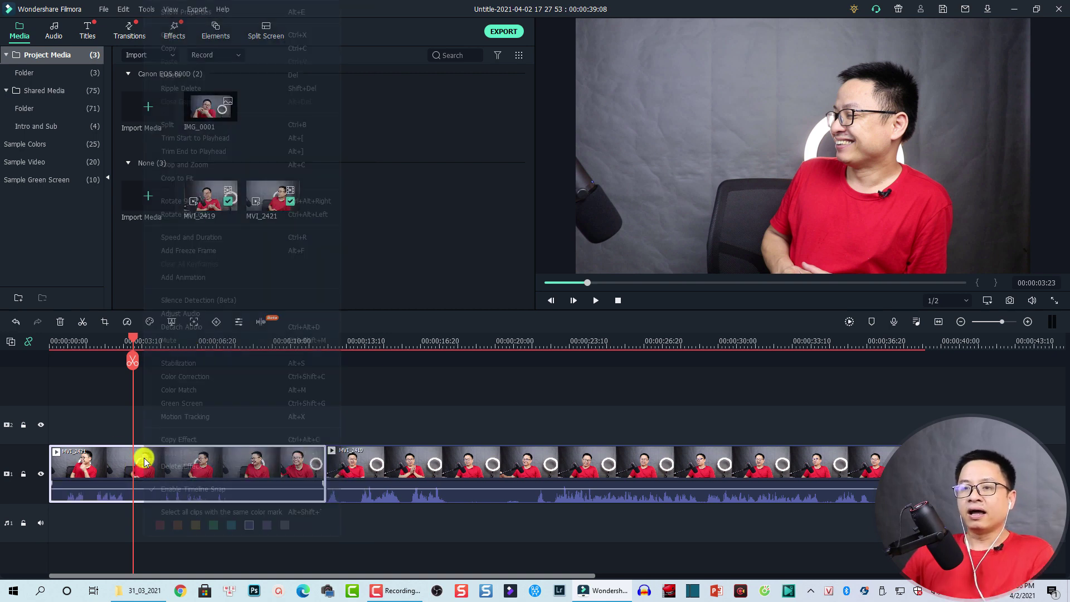
{"action": "right_click", "coordinate": [145, 462]}
{"action": "left_click", "coordinate": [166, 341]}
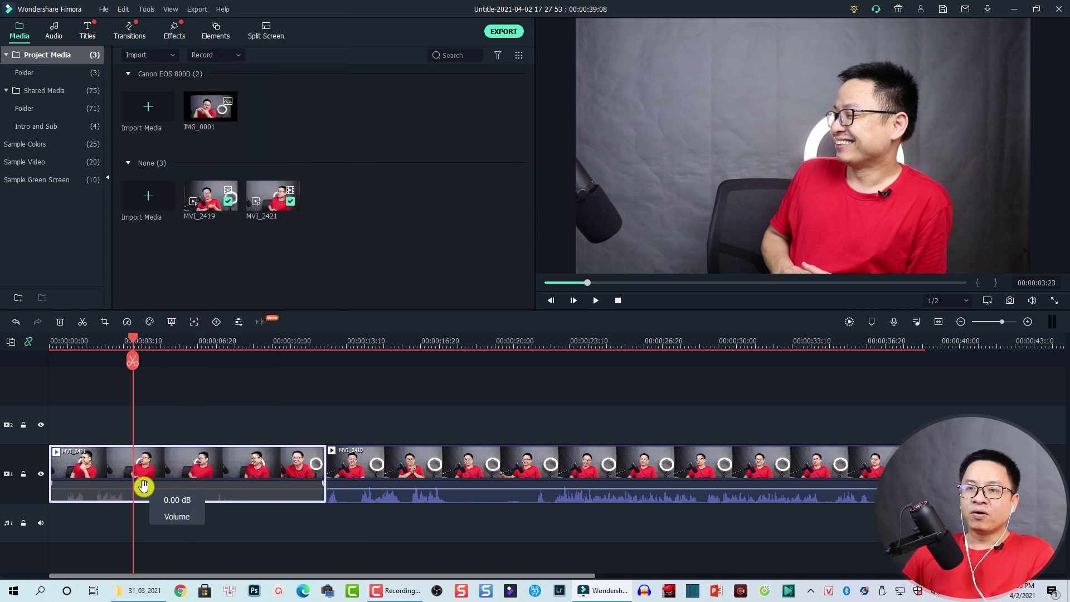
Lower the muted first clip's volume to -∞ dB and raise it again, checking the playback
{"action": "left_click_drag", "start_coordinate": [144, 487], "coordinate": [139, 515]}
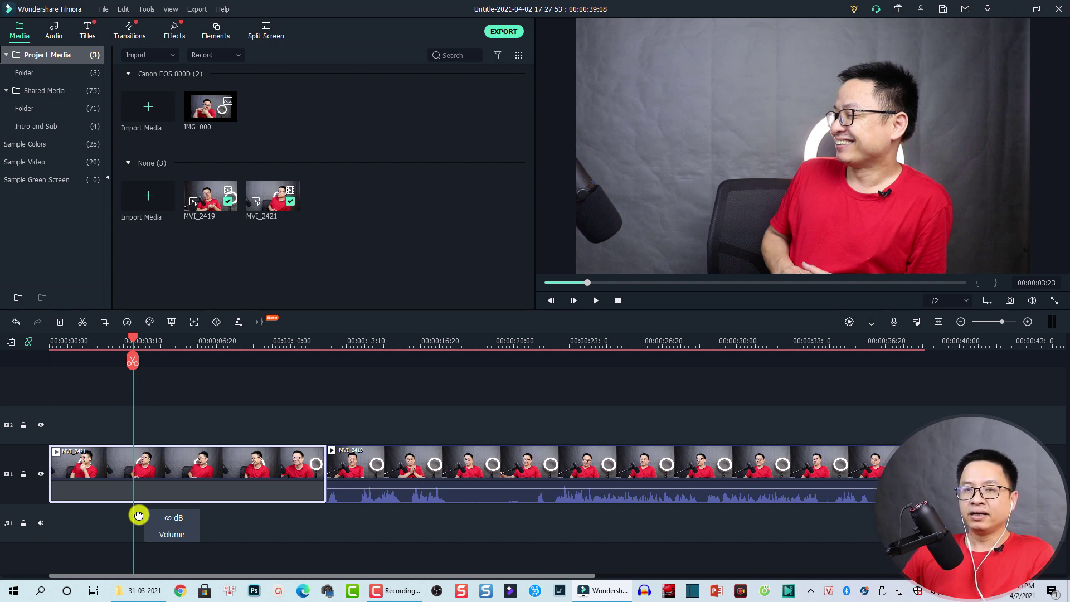
{"action": "mouse_move", "coordinate": [137, 513]}
{"action": "left_mouse_down"}
{"action": "mouse_move", "coordinate": [136, 494]}
{"action": "mouse_move", "coordinate": [149, 497]}
{"action": "left_mouse_up"}
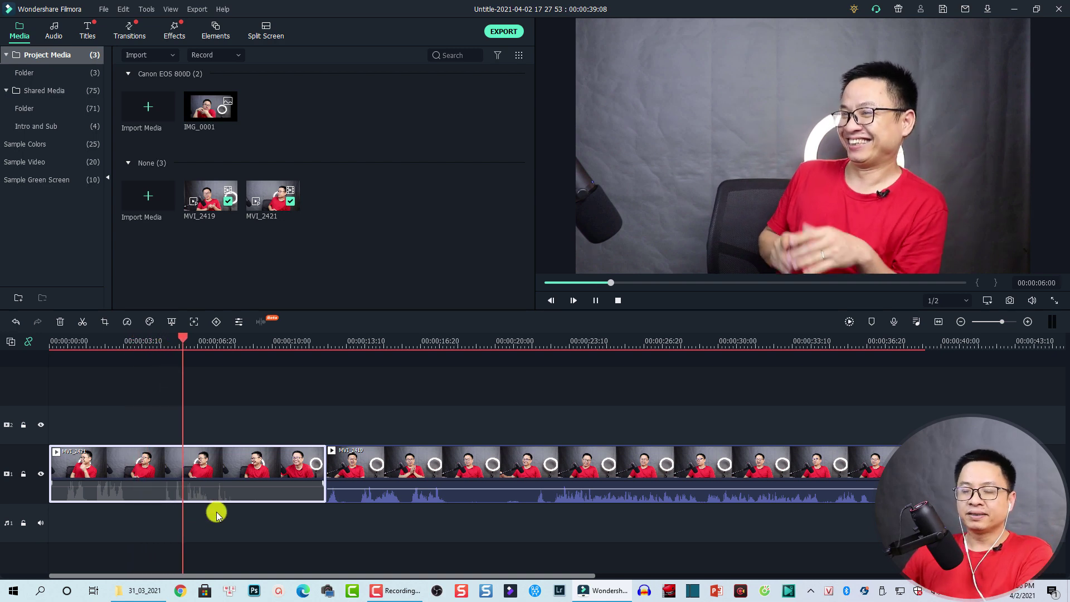
{"action": "key", "text": "space"}
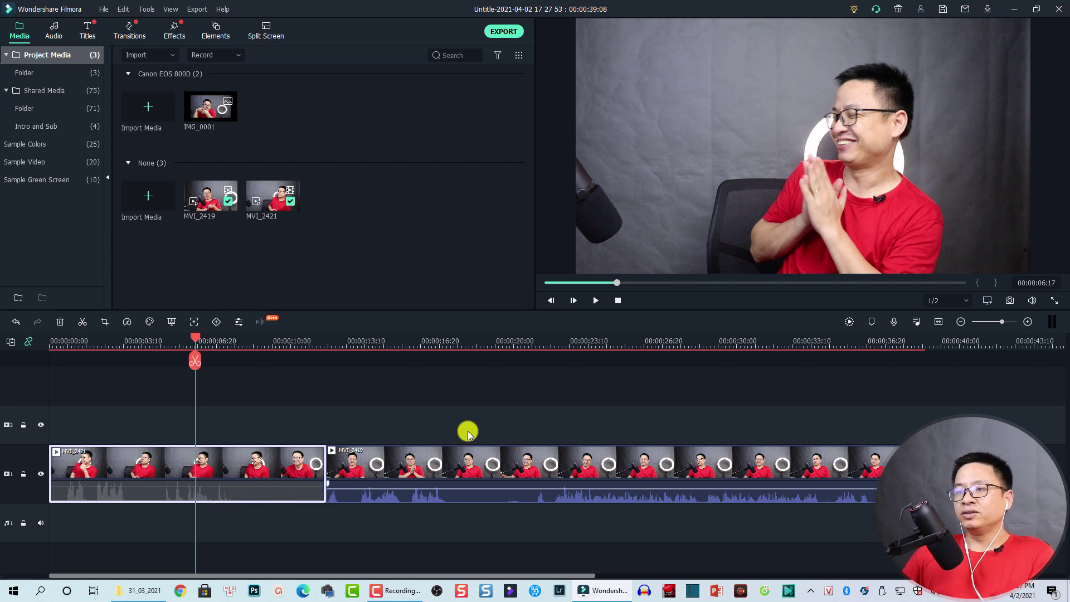
Detach the audio of the second clip, MVI_2419, from its video
{"action": "left_click", "coordinate": [399, 341]}
{"action": "left_click", "coordinate": [418, 463]}
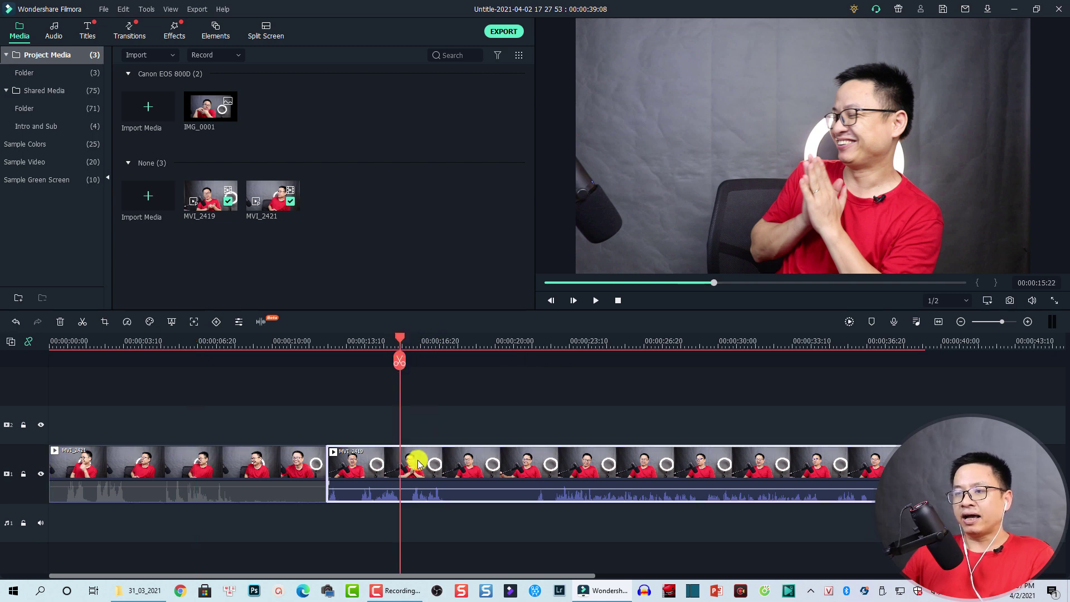
{"action": "mouse_move", "coordinate": [645, 490]}
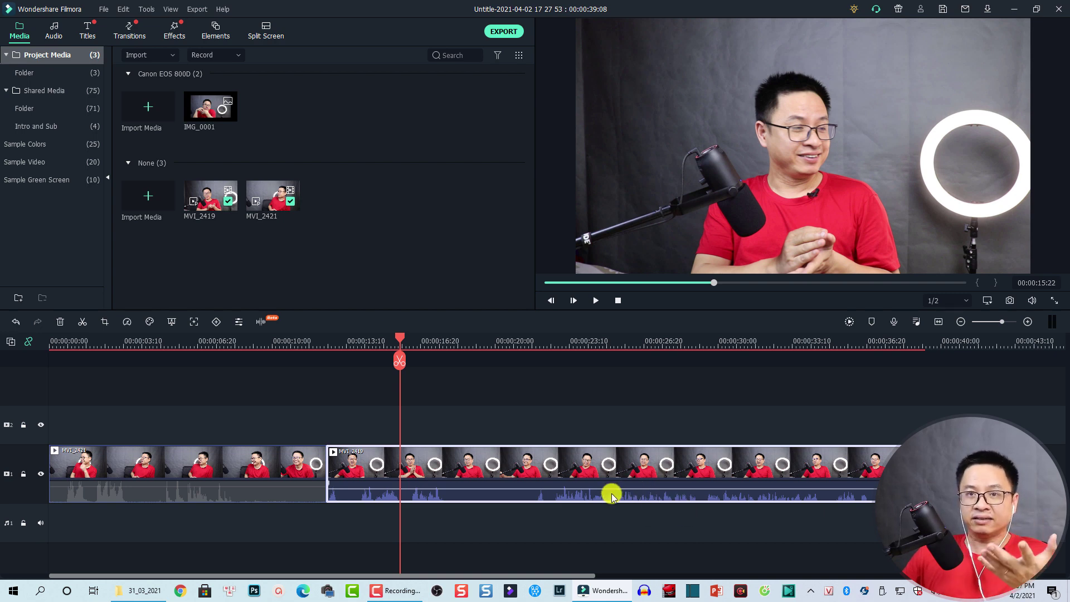
{"action": "right_click", "coordinate": [452, 473]}
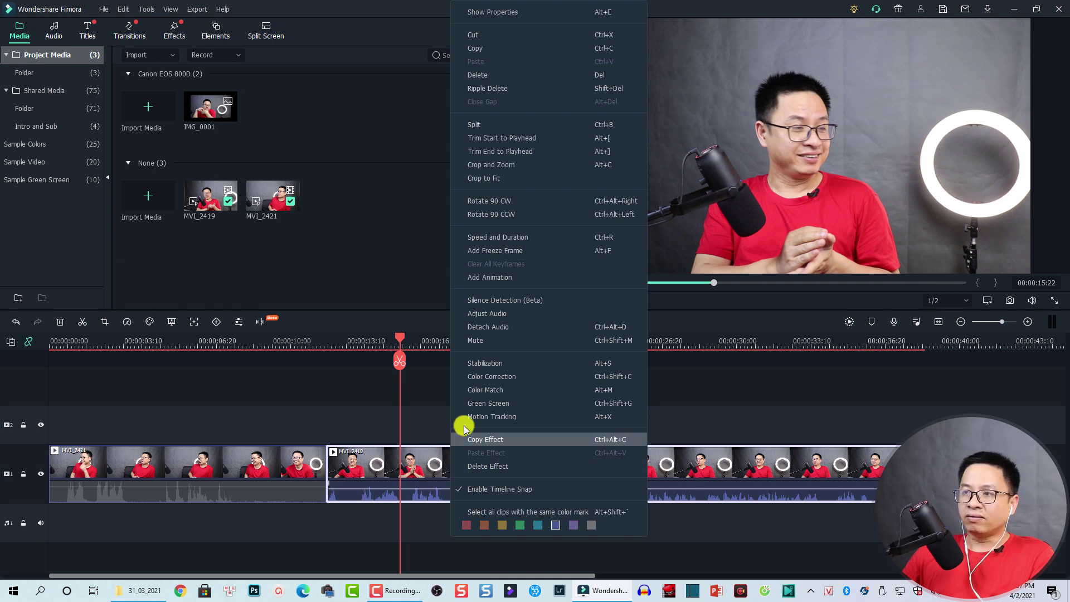
{"action": "left_click", "coordinate": [484, 329]}
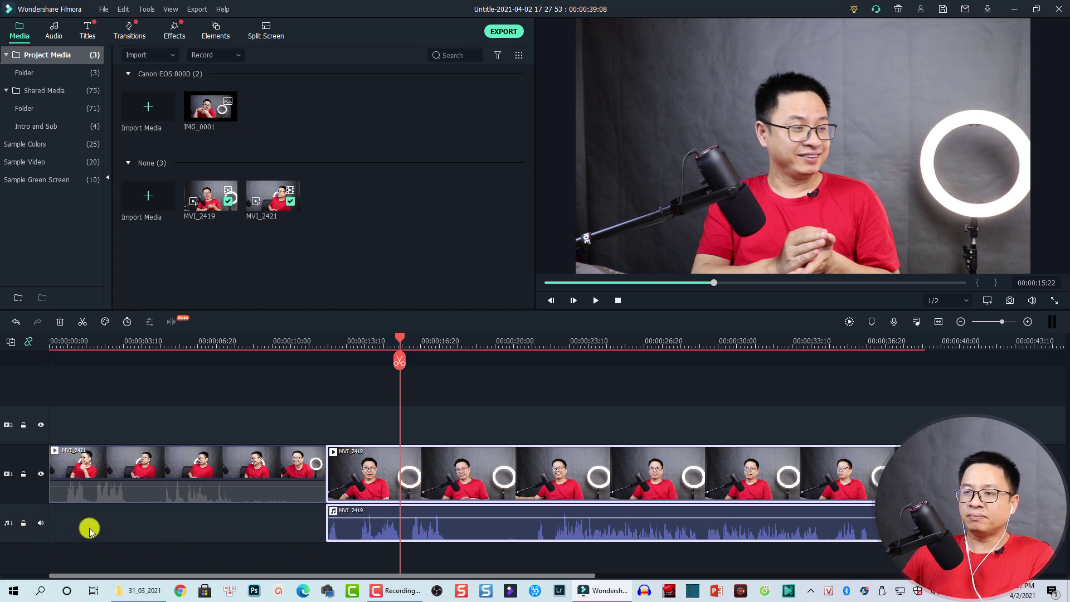
Shift the detached MVI_2419 audio back and forth along its track, and delete it
{"action": "left_click", "coordinate": [484, 534]}
{"action": "left_click_drag", "start_coordinate": [504, 532], "coordinate": [600, 518]}
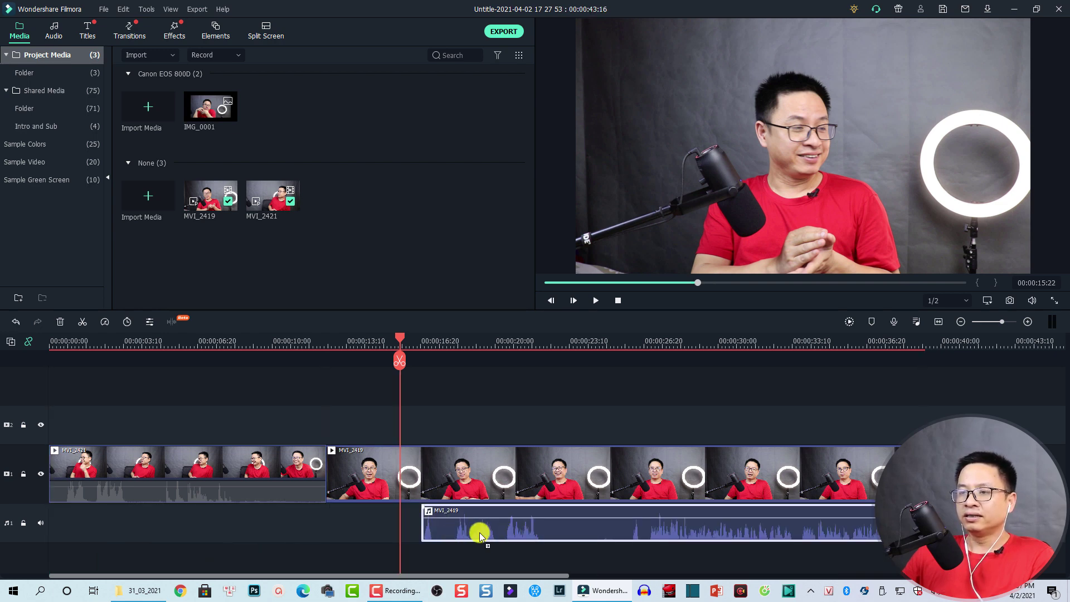
{"action": "left_click_drag", "start_coordinate": [478, 535], "coordinate": [425, 530]}
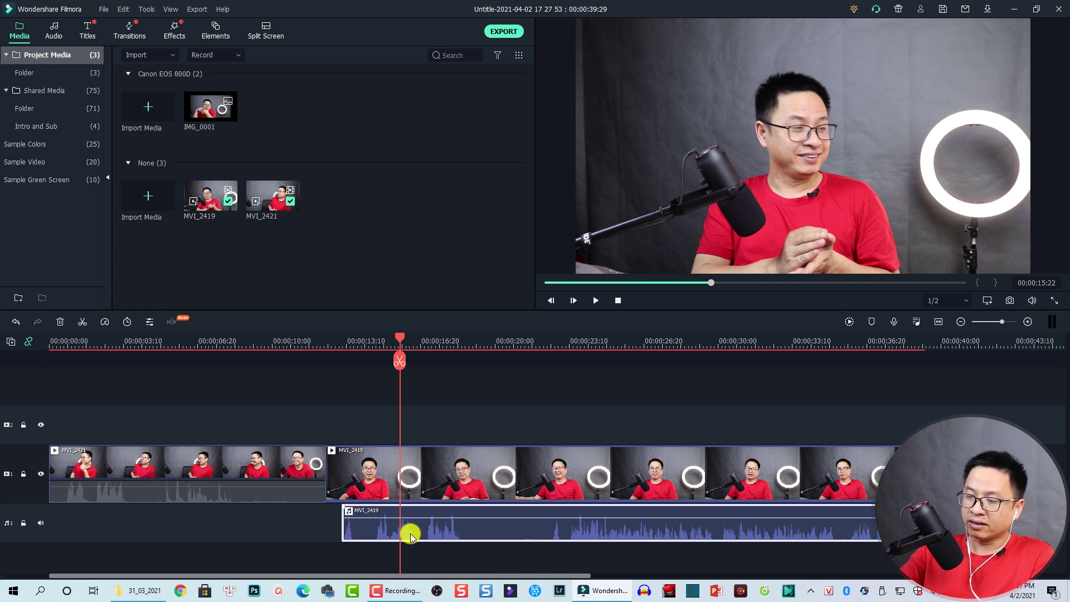
{"action": "key", "text": "Delete"}
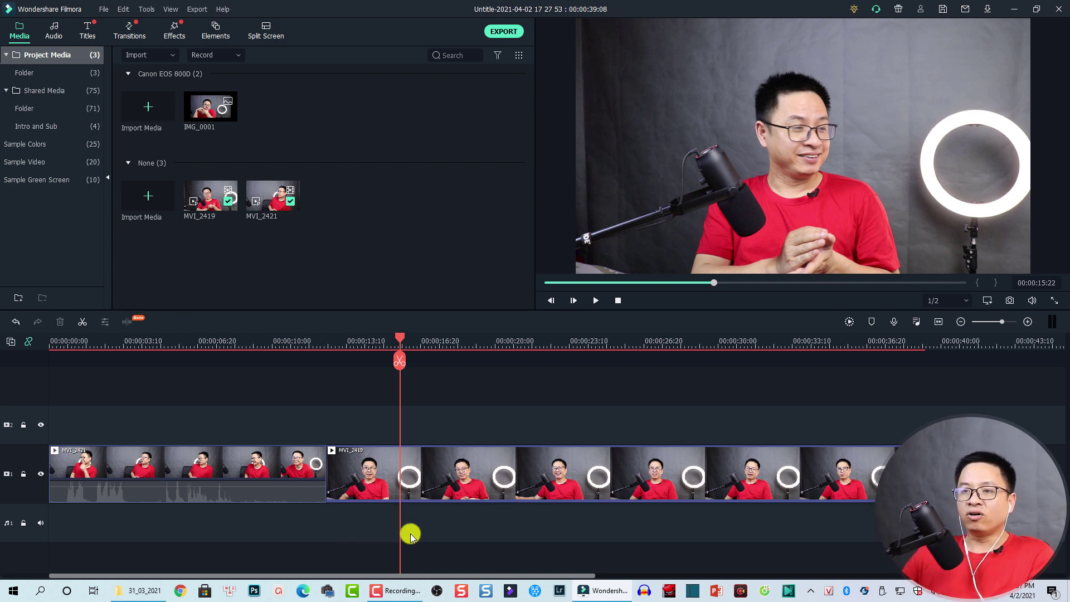
Play part of the second clip, MVI_2419, to check its sound without the detached audio
{"action": "left_click", "coordinate": [192, 470]}
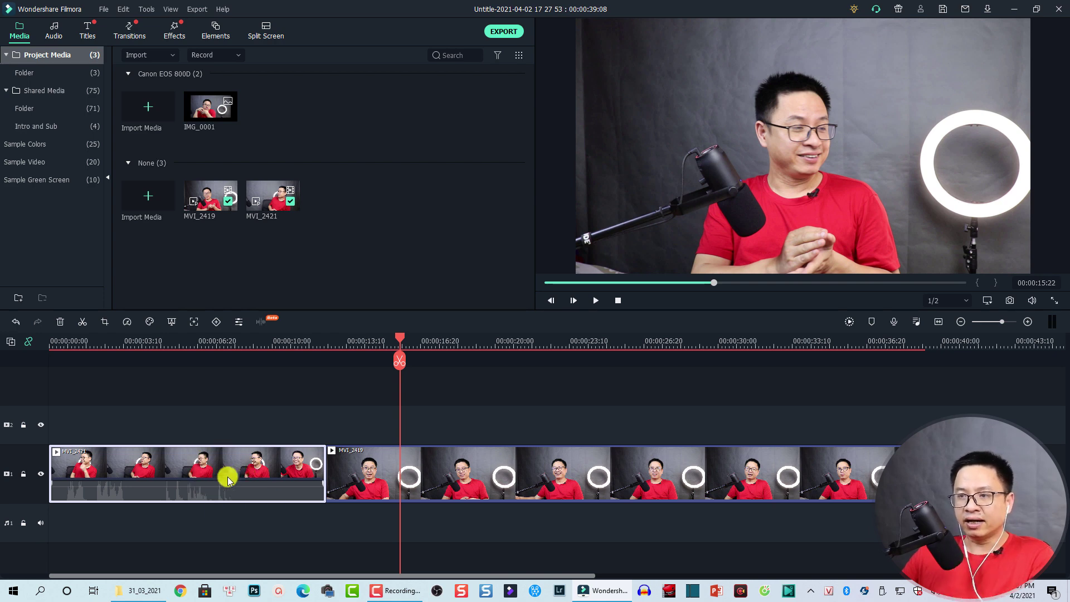
{"action": "left_click", "coordinate": [456, 476]}
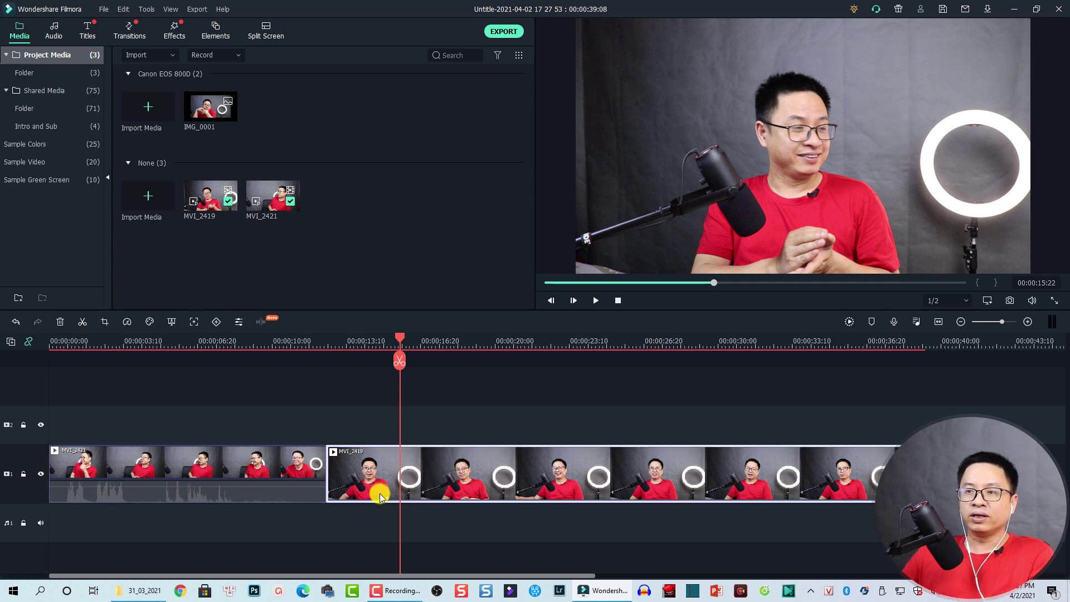
{"action": "key", "text": "space"}
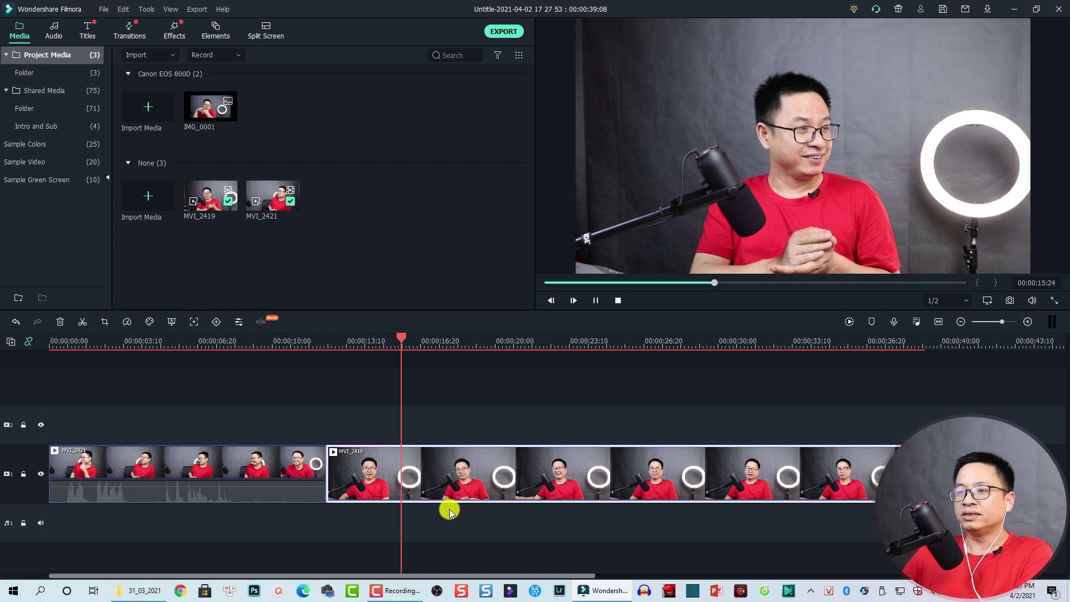
{"action": "key", "text": "space"}
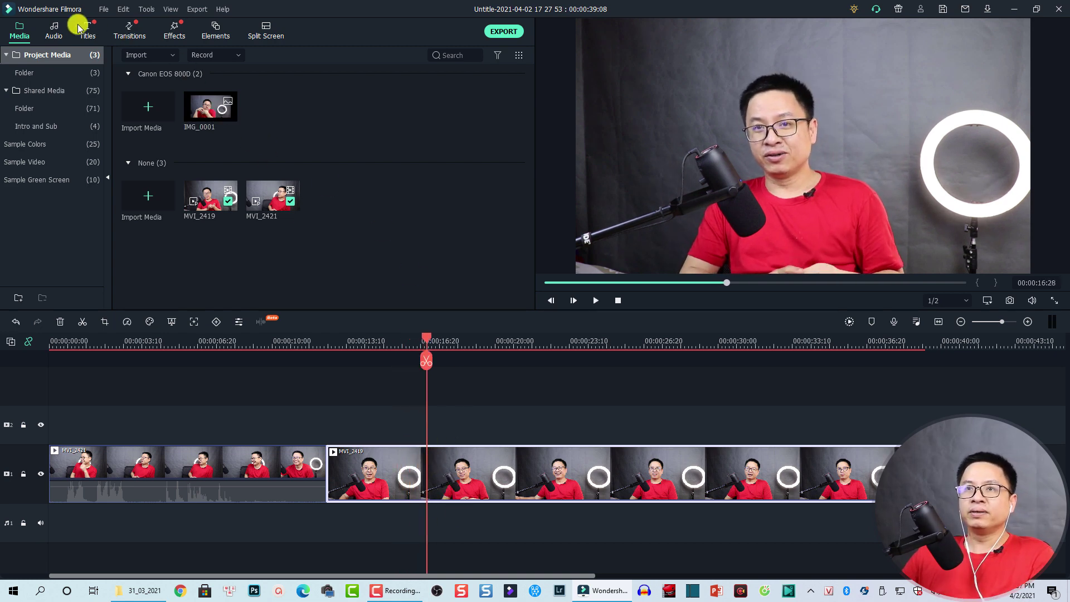
Add the Two_of_Us track from My Music to audio track 1 at the start of the timeline
{"action": "left_click", "coordinate": [54, 29]}
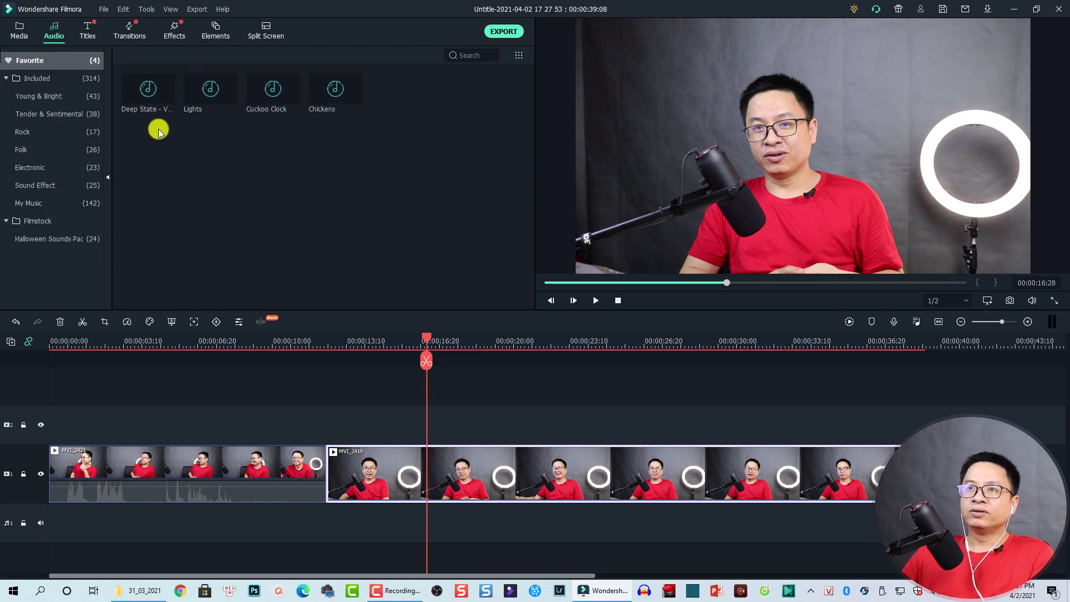
{"action": "left_click", "coordinate": [34, 201]}
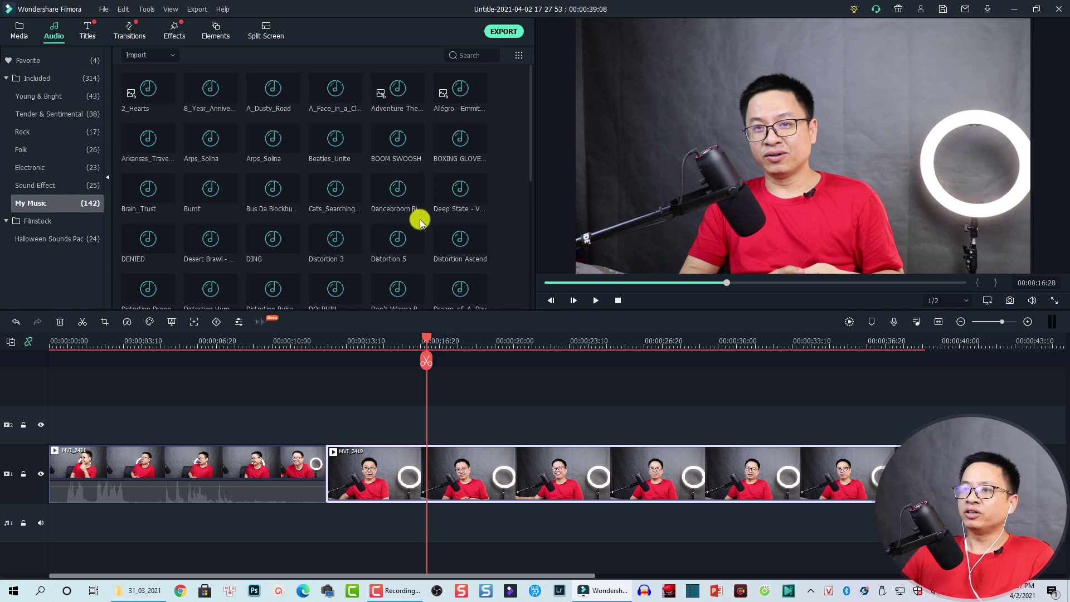
{"action": "scroll", "coordinate": [415, 234], "scroll_direction": "down", "scroll_amount": 10}
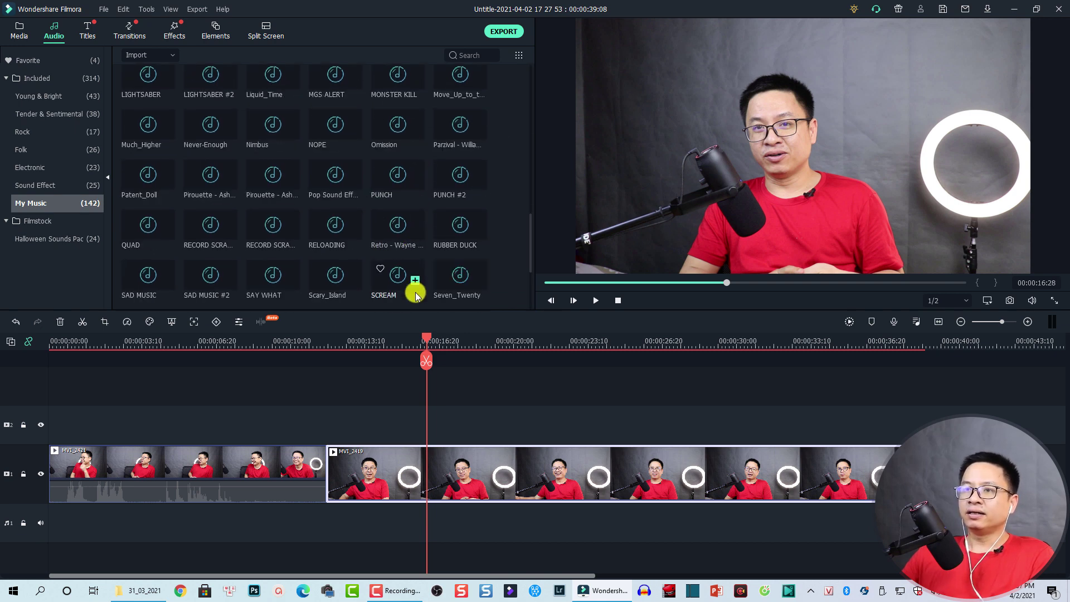
{"action": "scroll", "coordinate": [386, 296], "scroll_direction": "down", "scroll_amount": 3}
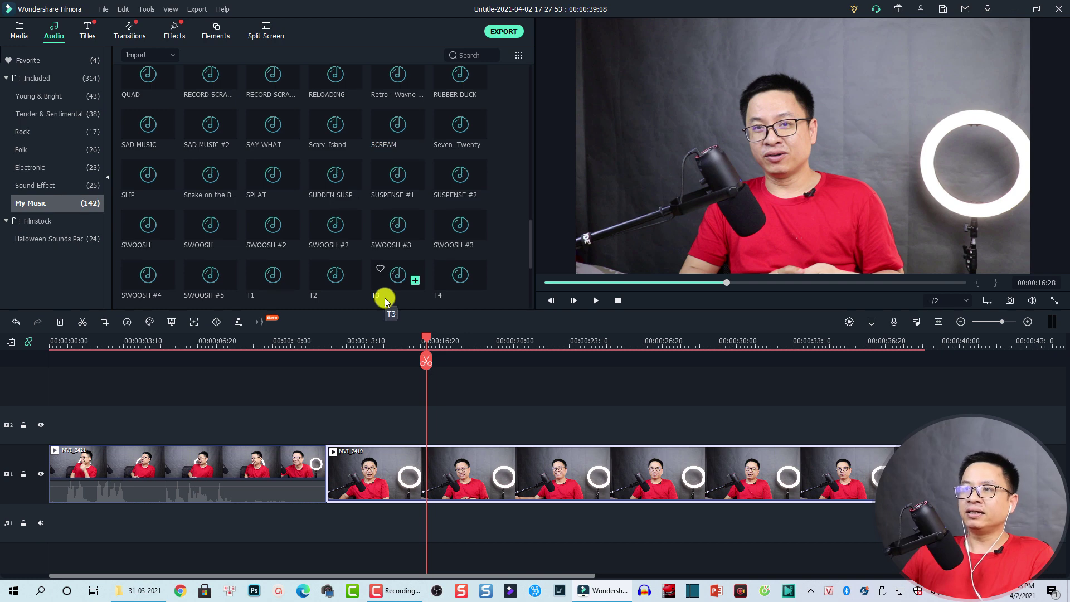
{"action": "scroll", "coordinate": [385, 297], "scroll_direction": "down", "scroll_amount": 4}
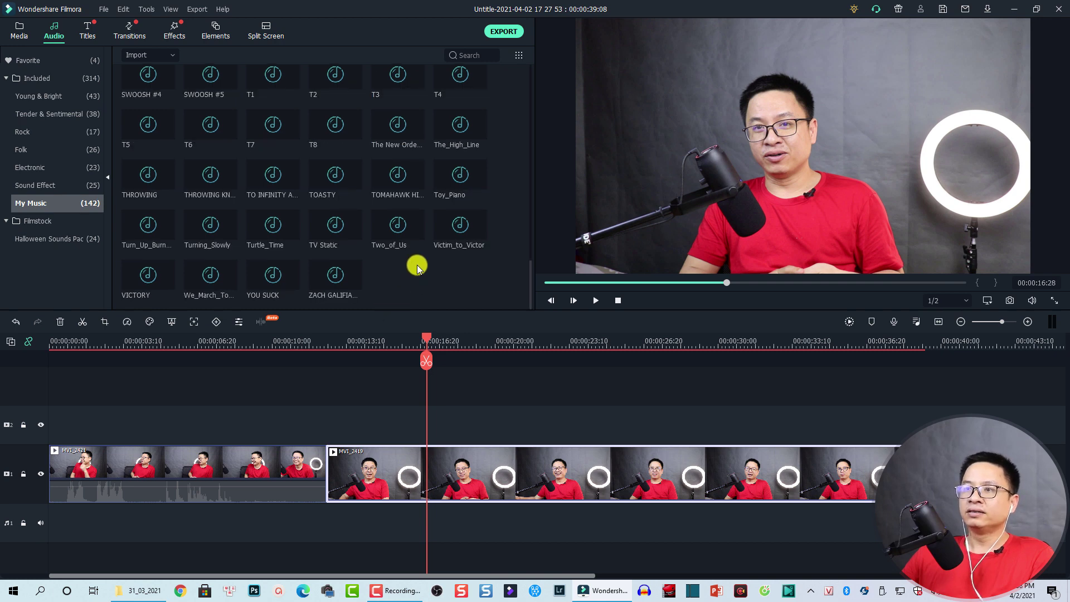
{"action": "left_click", "coordinate": [385, 237]}
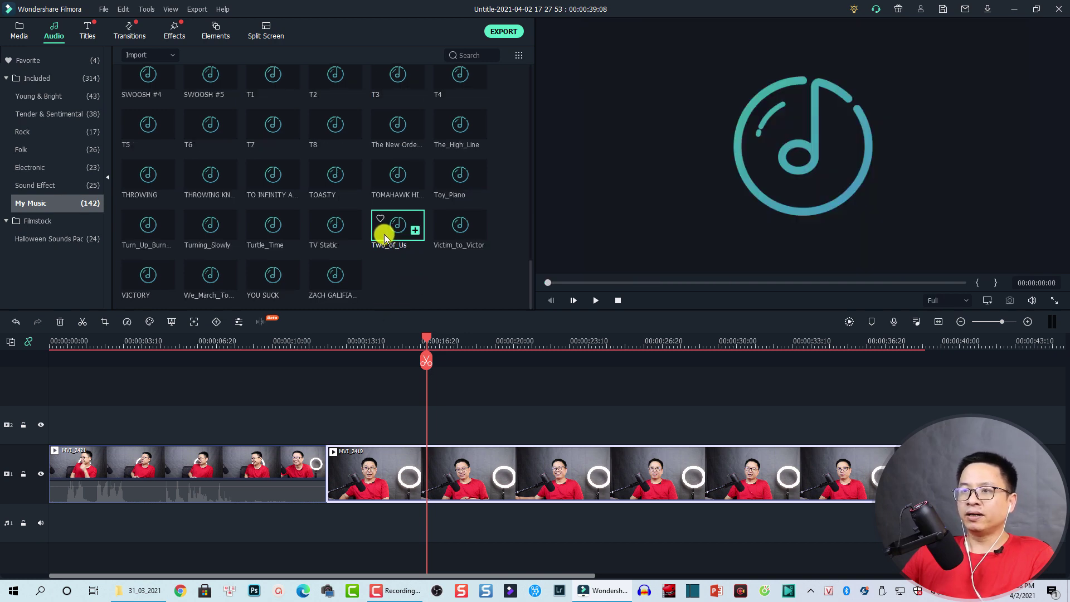
{"action": "left_click_drag", "start_coordinate": [385, 237], "coordinate": [98, 523]}
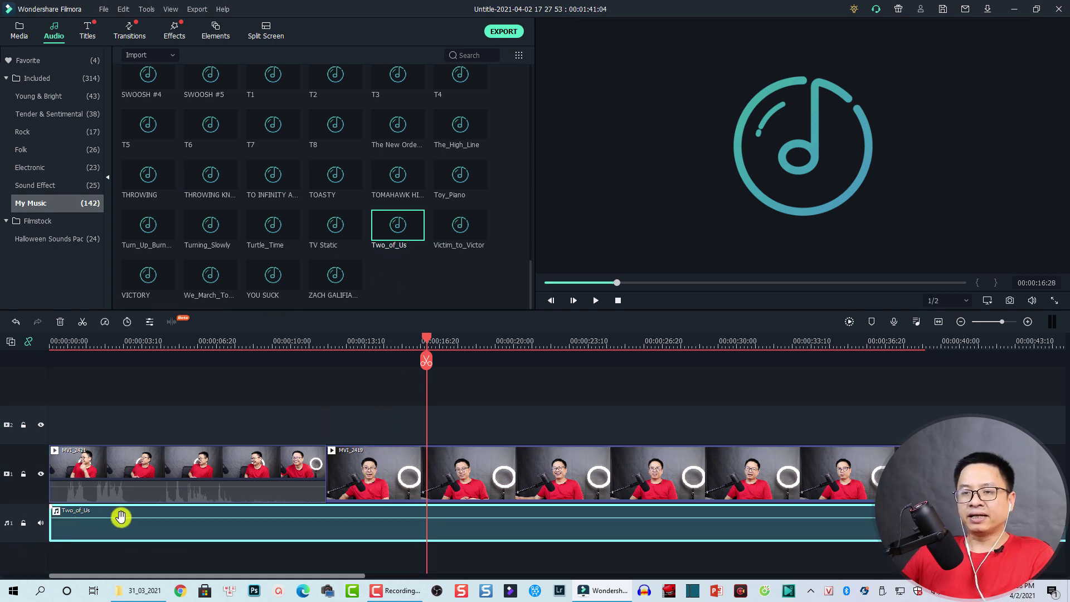
Play the timeline from near the beginning to hear the background music under the video
{"action": "left_click", "coordinate": [56, 346]}
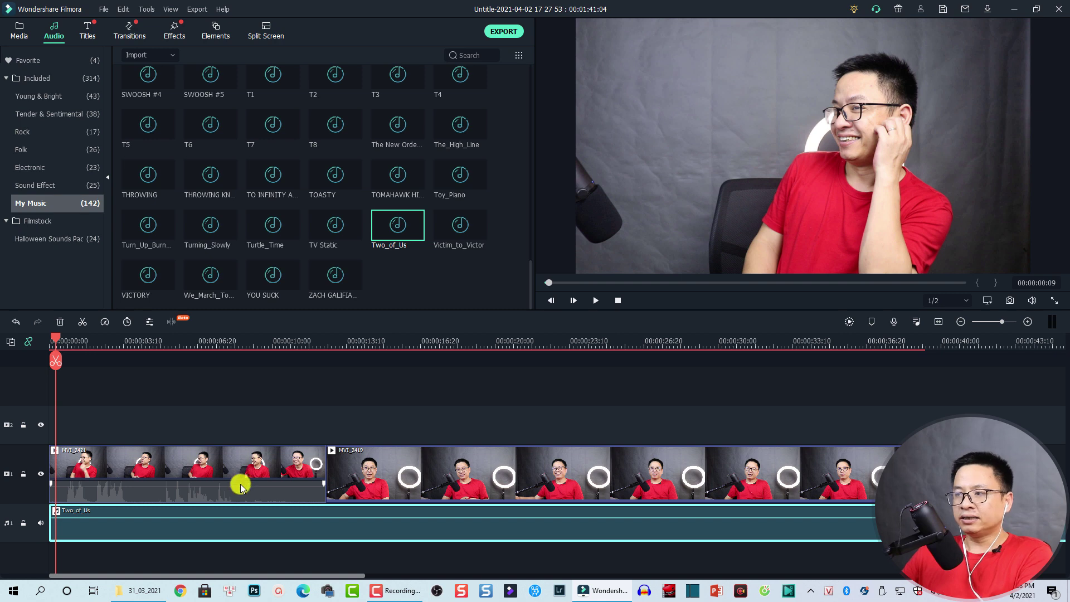
{"action": "key", "text": "space"}
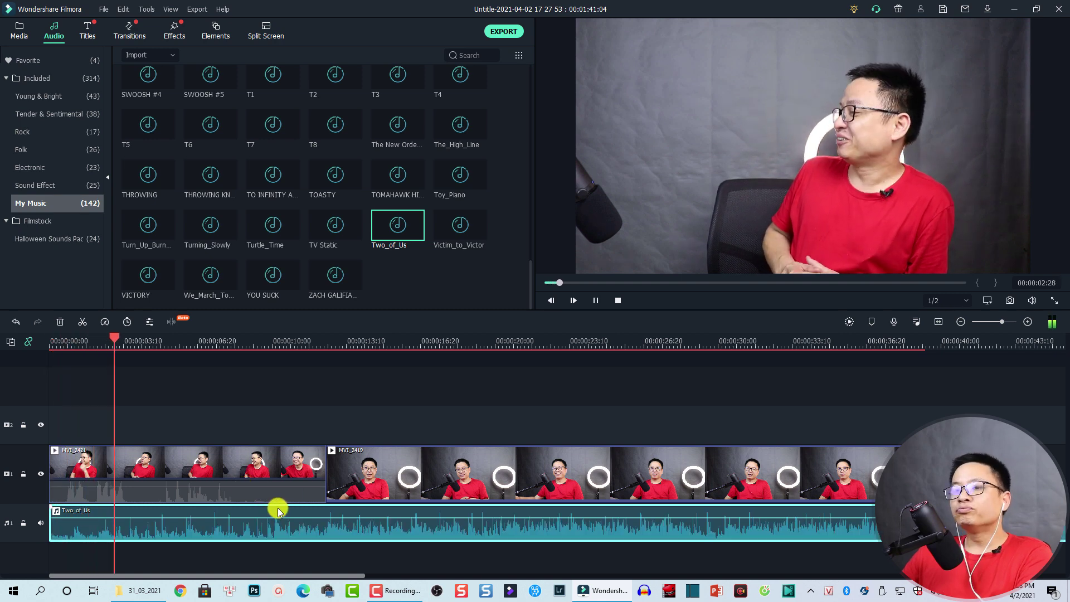
{"action": "key", "text": "space"}
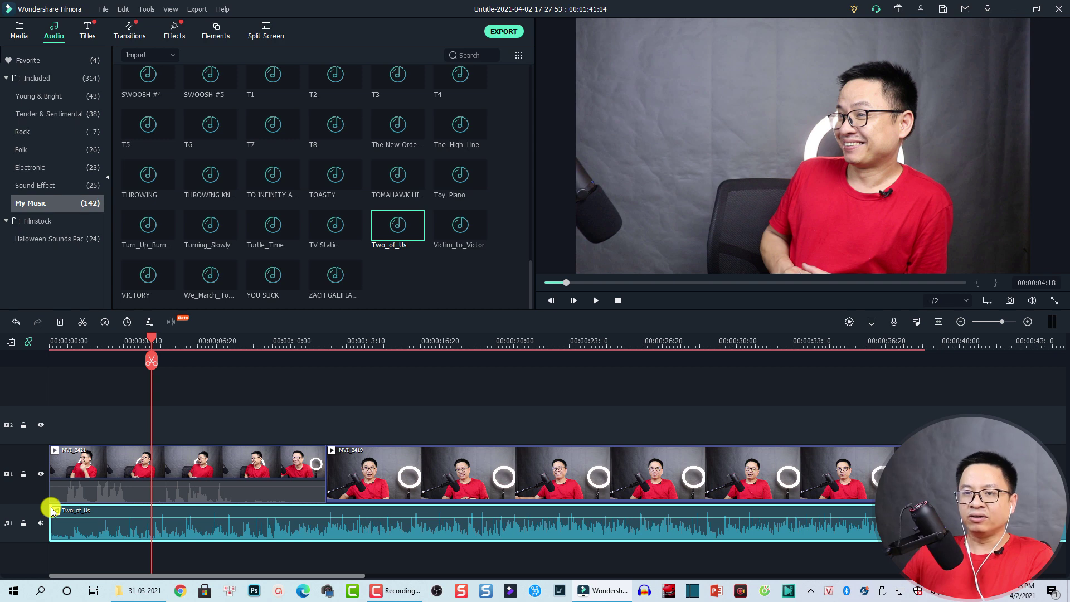
Add a fade-in to the Two_of_Us music extending just past the start of the second clip, and return the playhead to the beginning
{"action": "left_click_drag", "start_coordinate": [53, 510], "coordinate": [378, 540]}
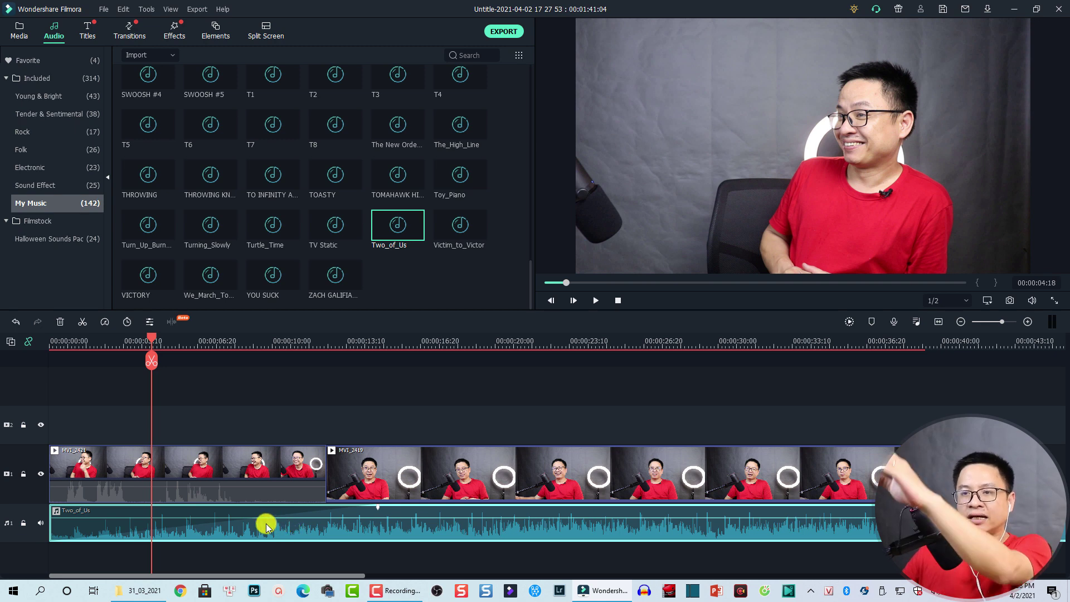
{"action": "left_click", "coordinate": [50, 346]}
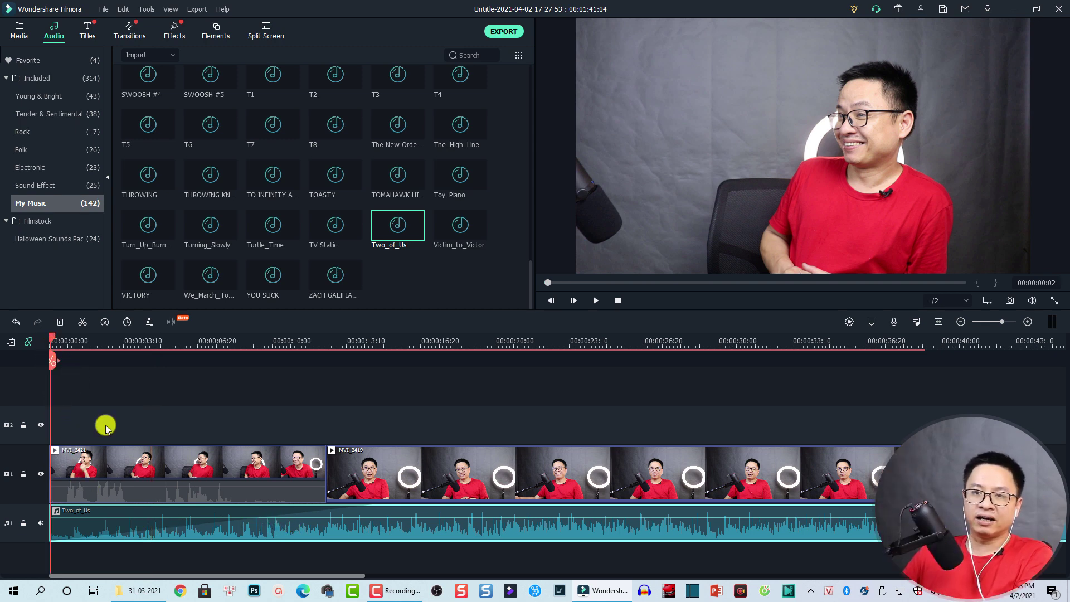
Play the first several seconds of the timeline to hear the Two_of_Us music fade in, and pause before the second clip
{"action": "key", "text": "space"}
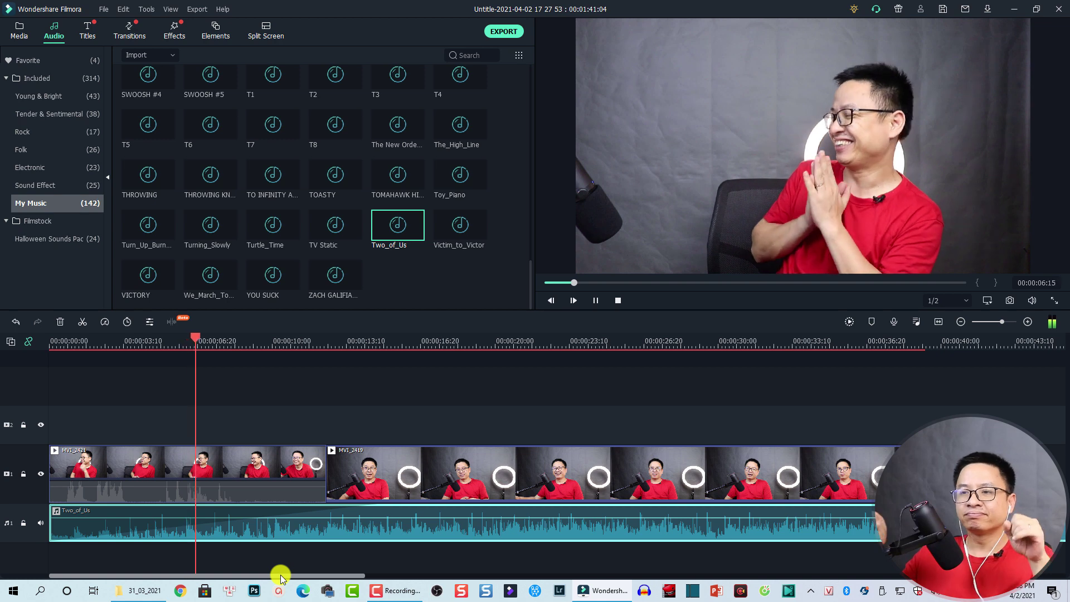
{"action": "key", "text": "space"}
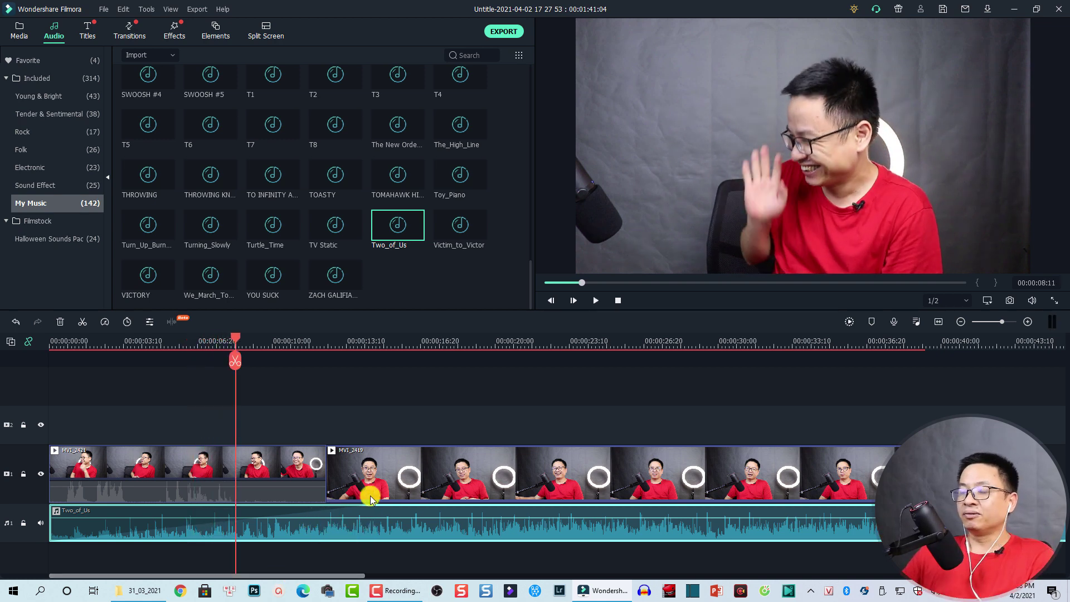
Add a fade-out over about the last 23 seconds of the Two_of_Us music and play it from just before the fade begins
{"action": "left_click", "coordinate": [939, 321]}
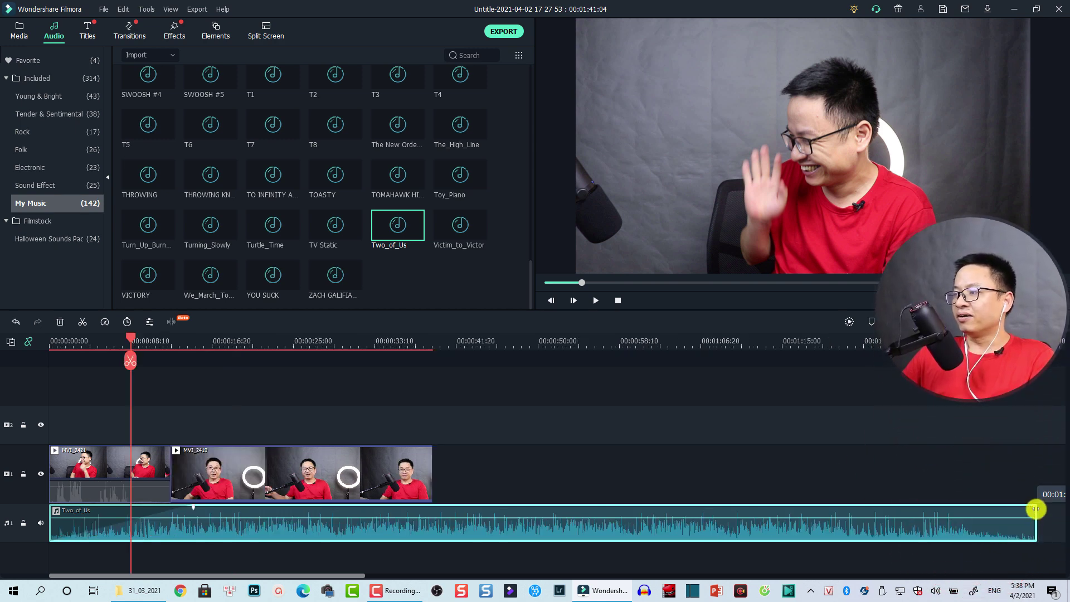
{"action": "left_click_drag", "start_coordinate": [1035, 509], "coordinate": [814, 526]}
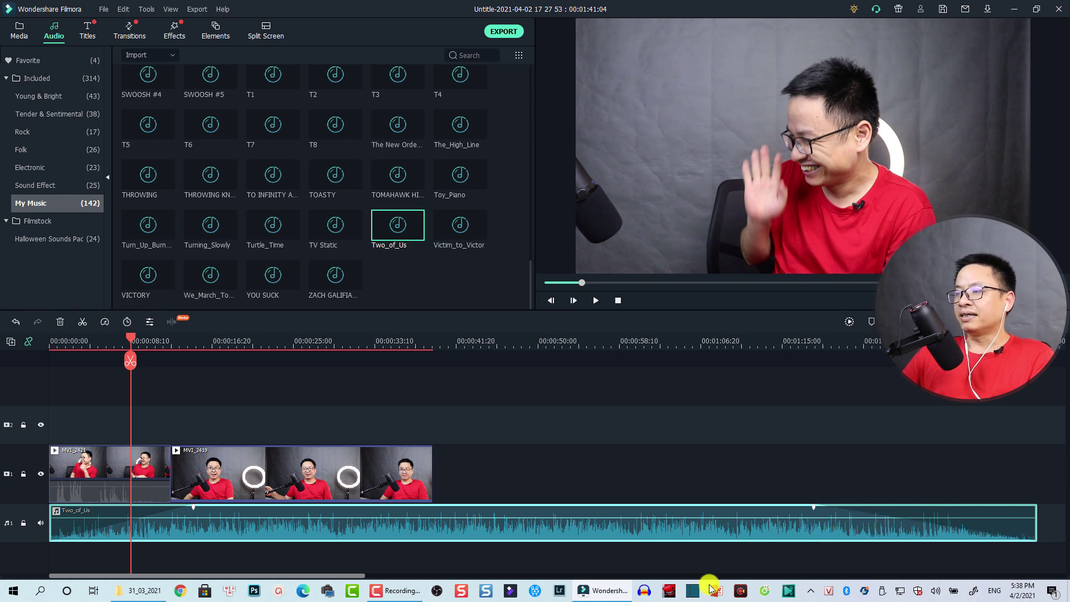
{"action": "left_click", "coordinate": [794, 345]}
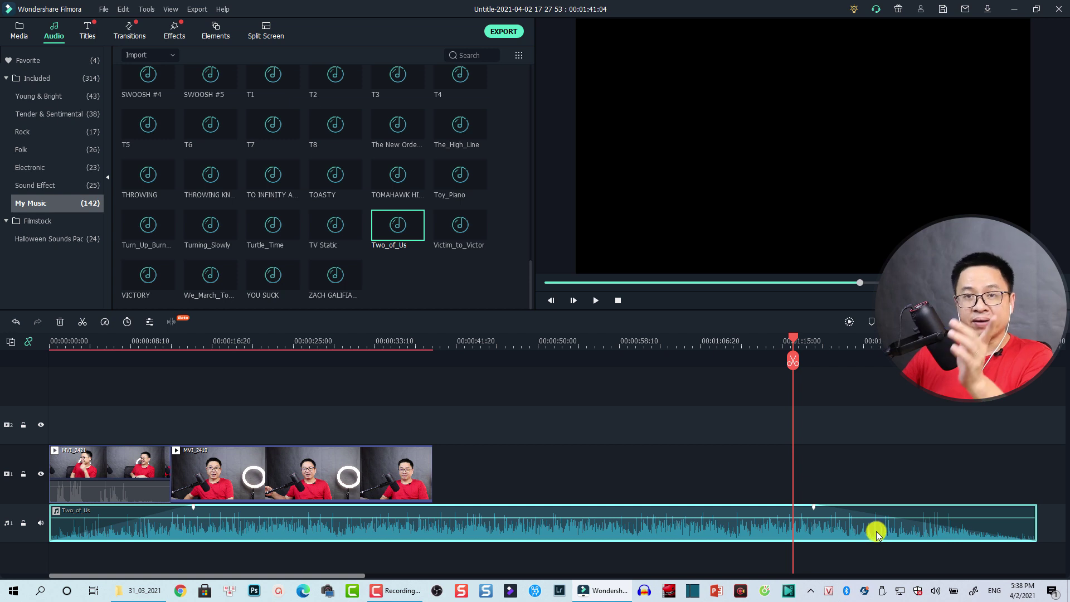
{"action": "key", "text": "space"}
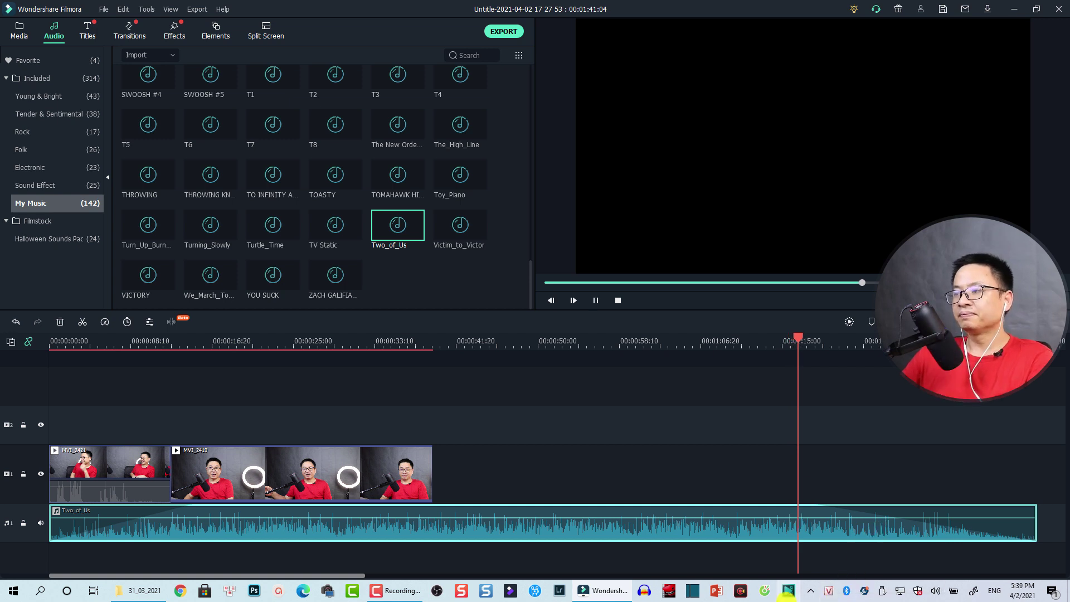